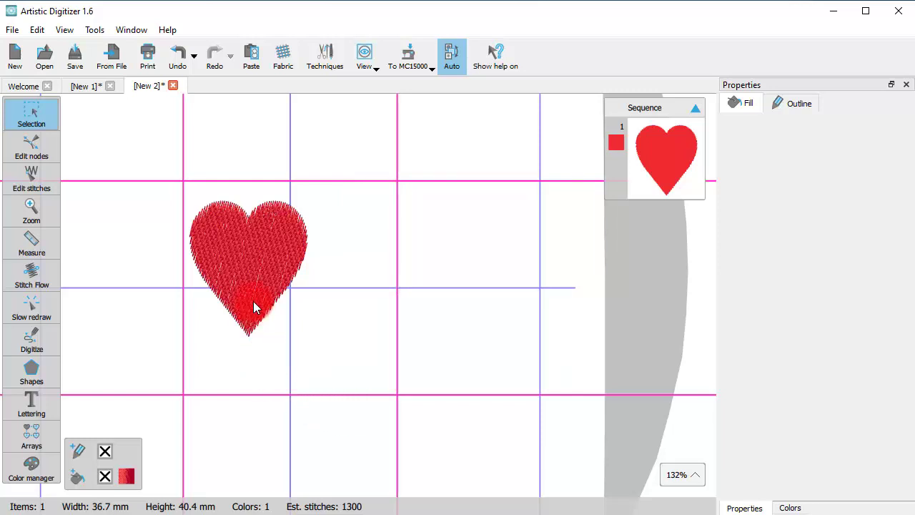
Move the red heart to the upper-left guideline intersection and stretch its bottom down to the lower horizontal guideline.
click(239, 278)
drag(250, 296, 244, 276)
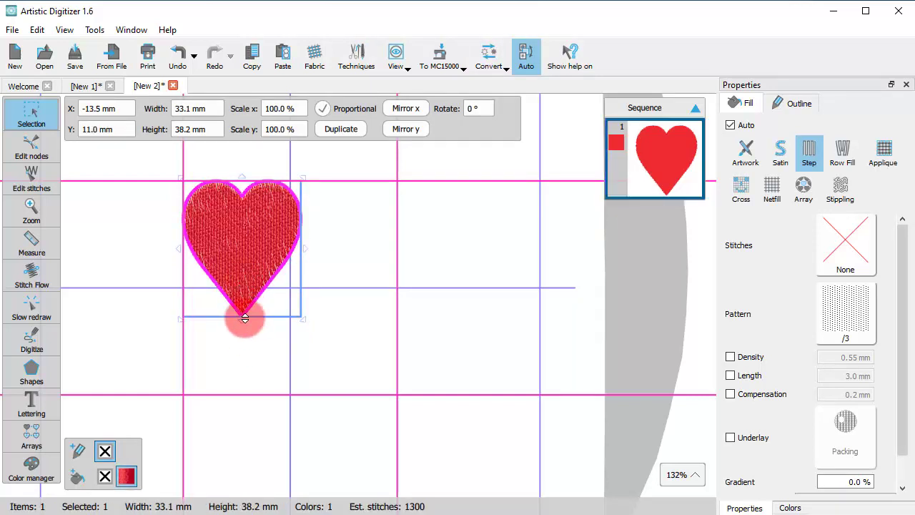
drag(242, 318, 241, 394)
click(330, 362)
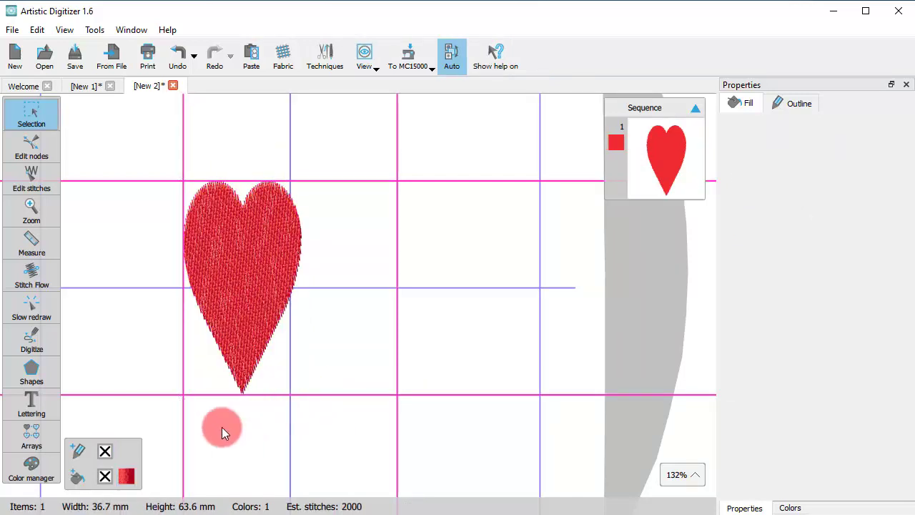
Digitize an open wavy line below the heart with its peaks on the lower horizontal guideline, about 63 mm wide and 9.5 mm high.
click(33, 341)
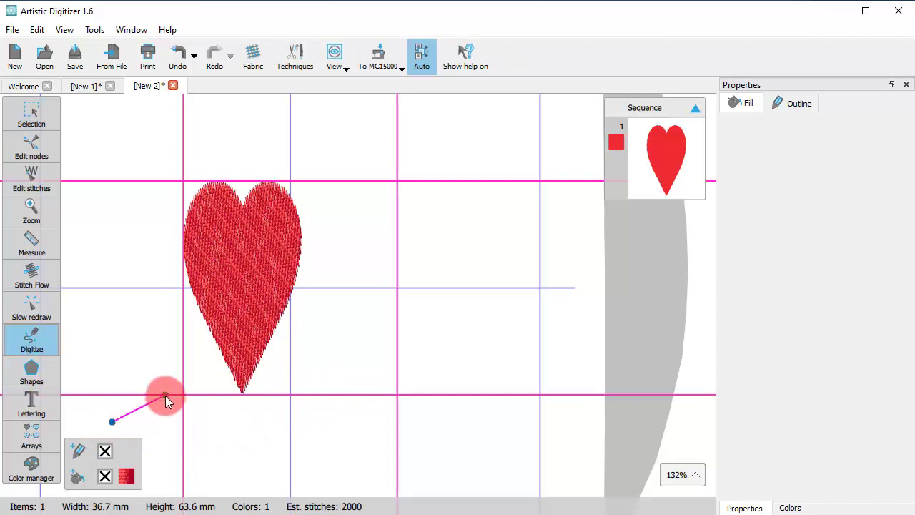
click(166, 395)
scroll(230, 434, down, 3)
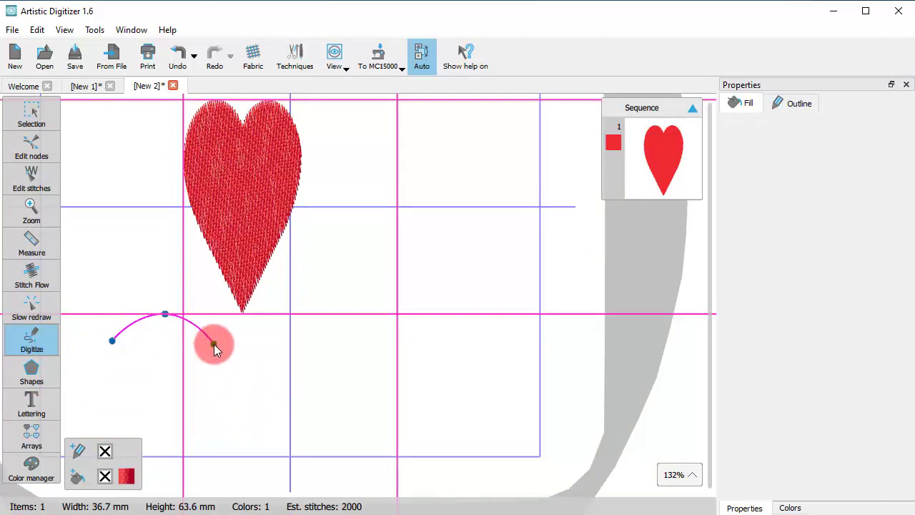
click(214, 344)
click(266, 316)
click(308, 347)
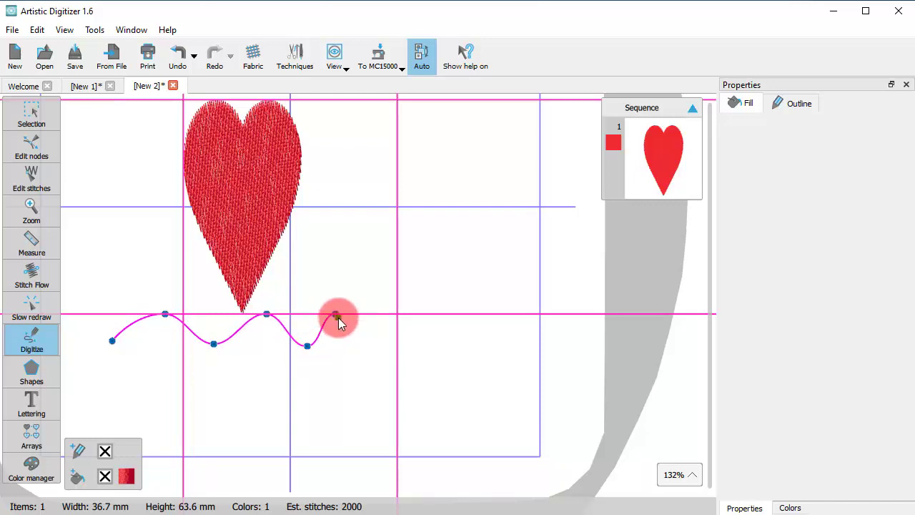
double_click(335, 314)
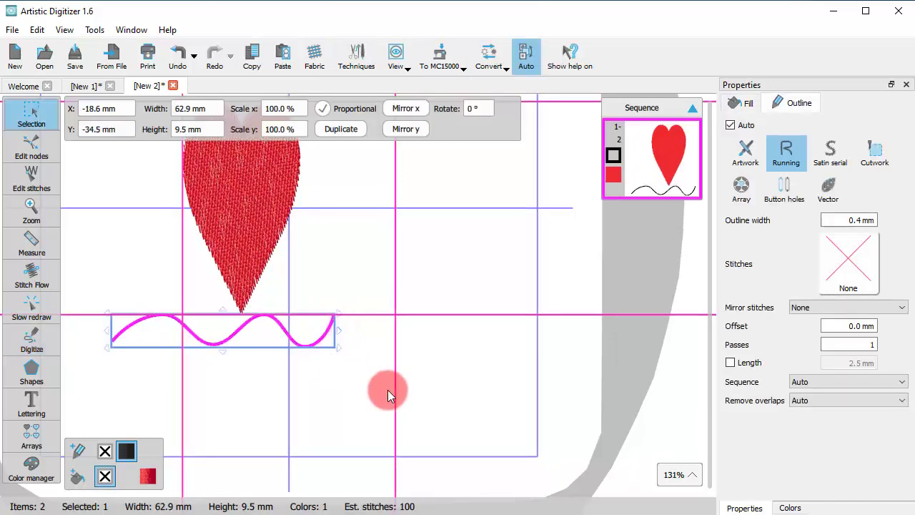
click(496, 296)
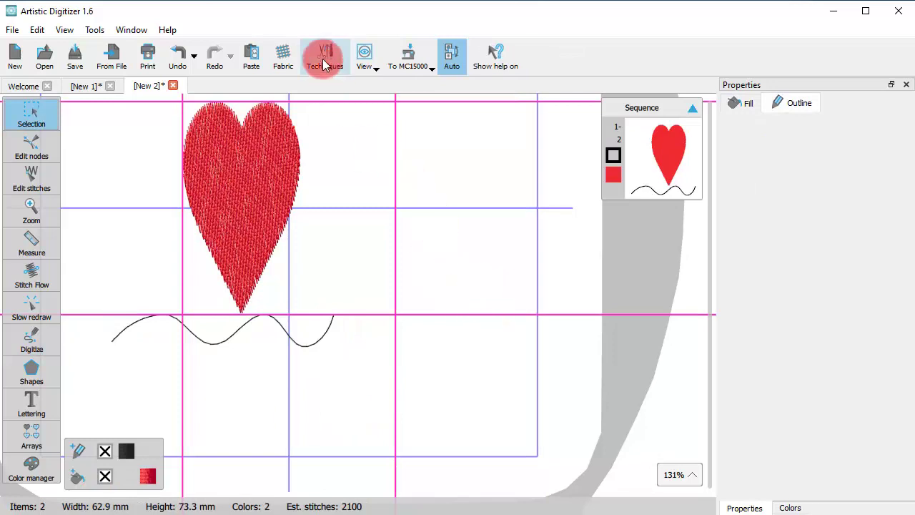
Hide the guidelines.
click(364, 57)
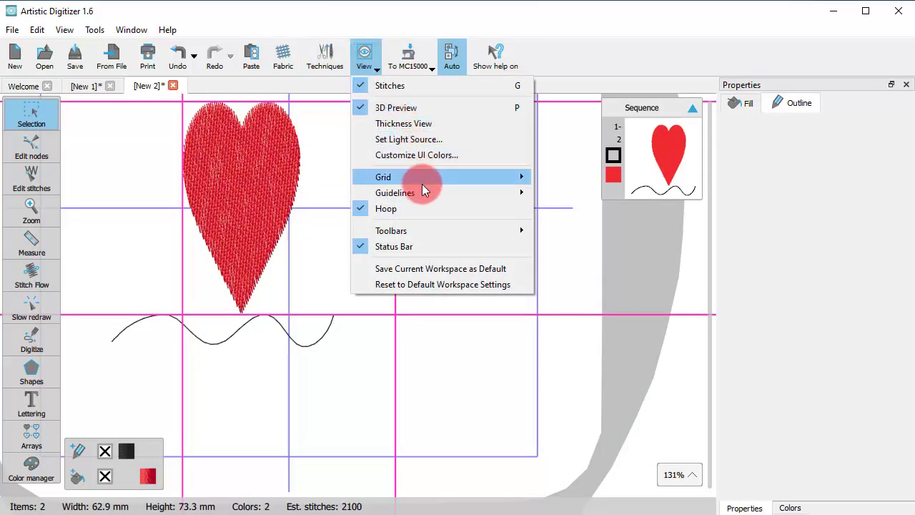
mouse_move(516, 193)
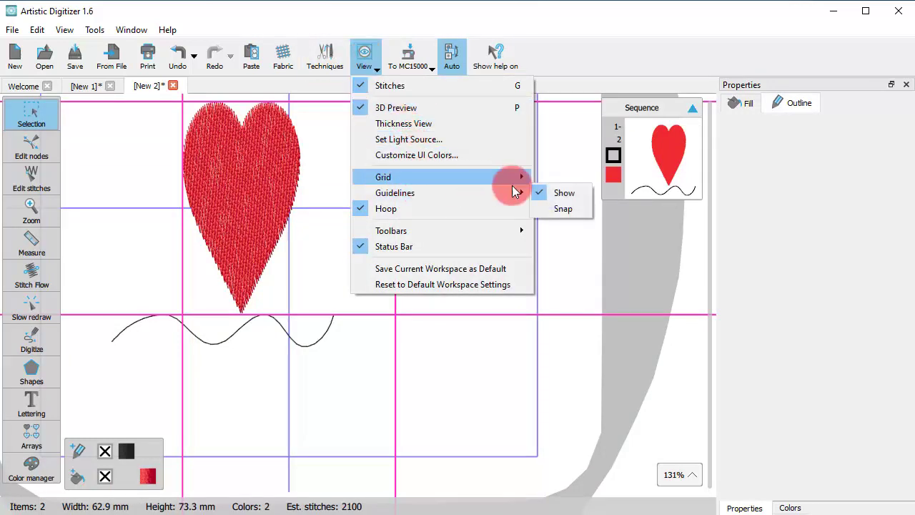
click(551, 193)
Turn on snapping to the guidelines.
click(363, 57)
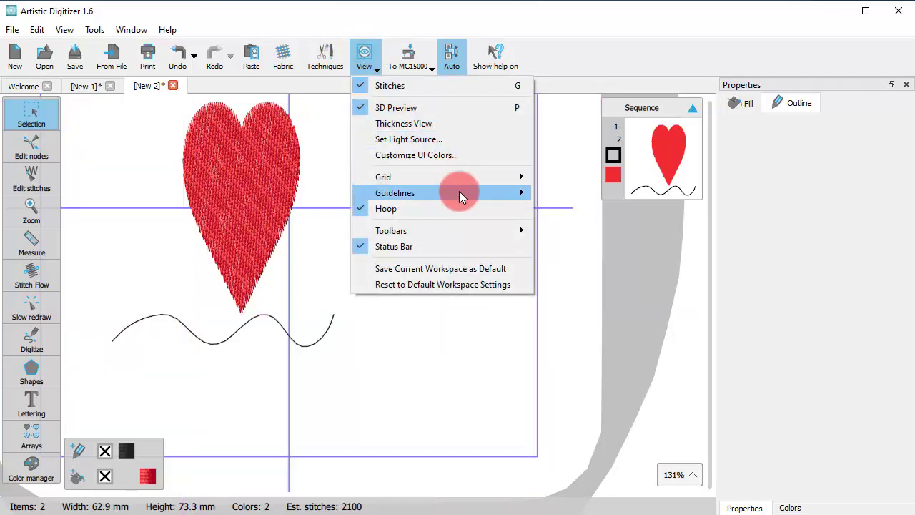
mouse_move(459, 195)
click(555, 206)
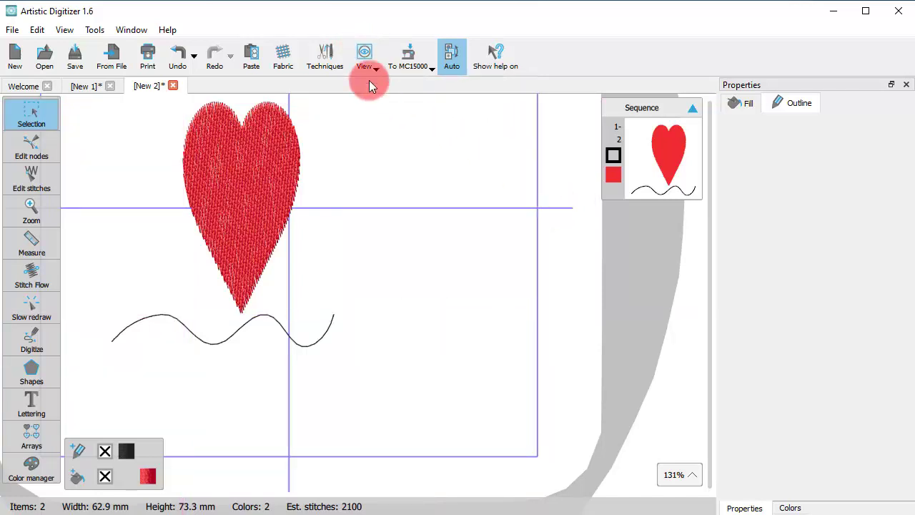
Show the guidelines again.
click(359, 55)
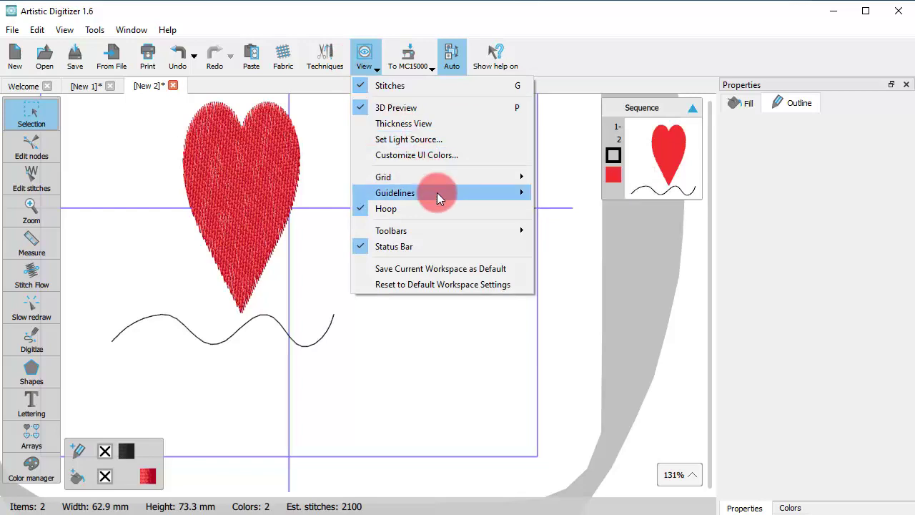
mouse_move(514, 192)
click(548, 193)
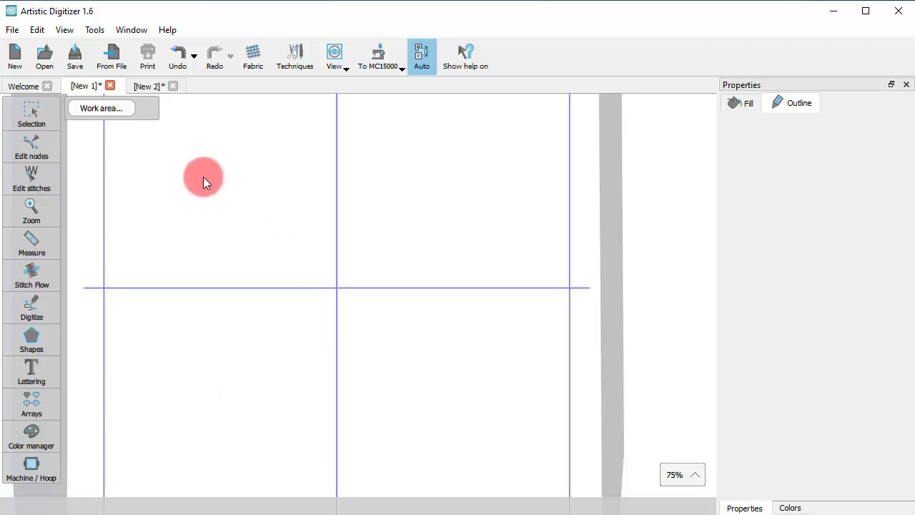
Draw two horizontal guidelines at about Y 50 mm and Y -62 mm, and two vertical guidelines in the hoop's right half, one at about X 23 mm.
drag(179, 186, 431, 191)
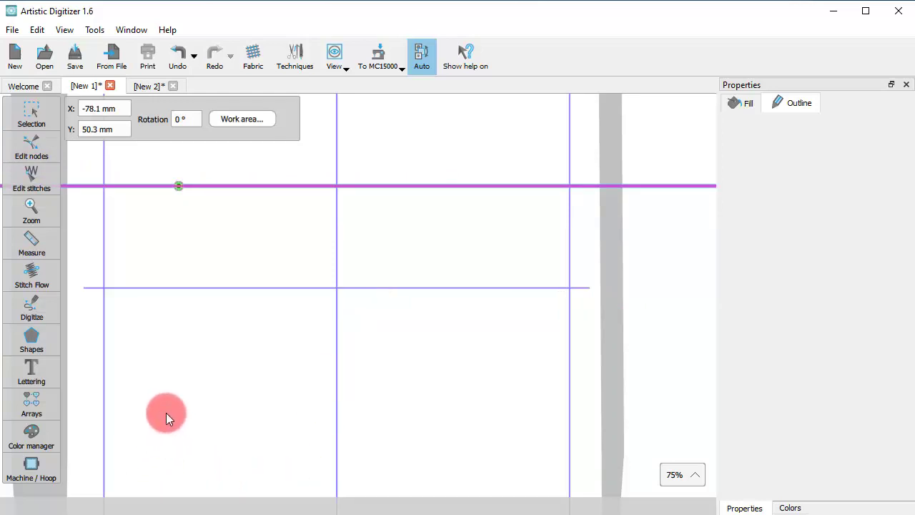
drag(166, 412, 498, 407)
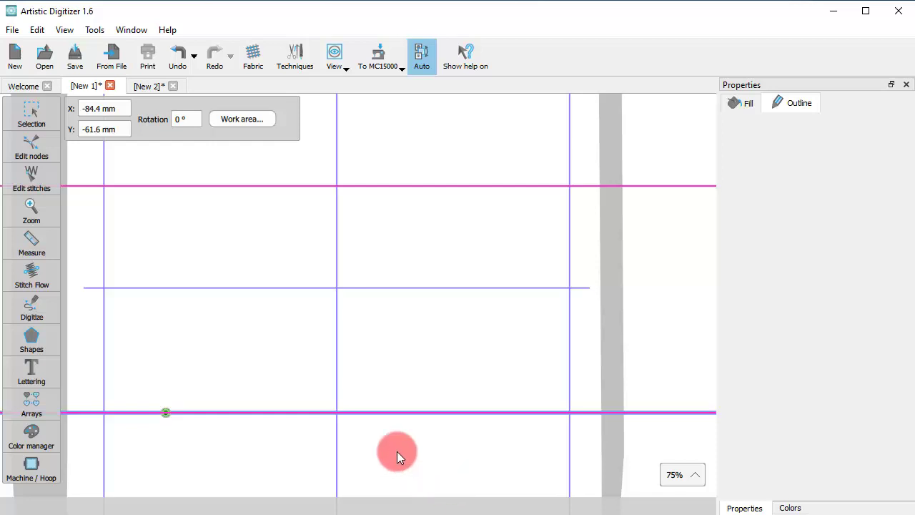
mouse_move(382, 108)
mouse_down()
mouse_move(422, 258)
mouse_move(378, 318)
mouse_move(358, 405)
mouse_move(409, 443)
mouse_move(384, 458)
mouse_up()
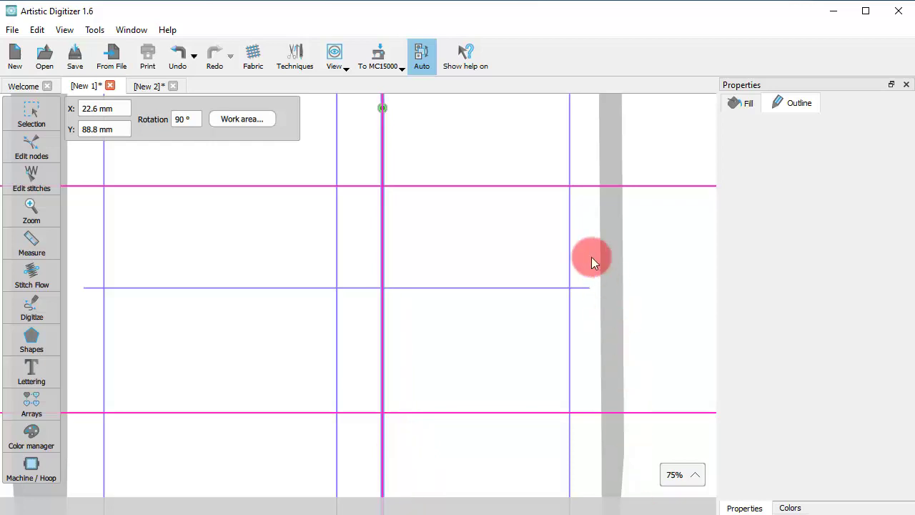
drag(526, 111, 521, 427)
Draw a diagonal guideline descending from upper left to lower right at about 327°.
mouse_move(203, 204)
mouse_down()
mouse_move(396, 312)
mouse_move(435, 369)
mouse_move(466, 379)
mouse_up()
drag(384, 436, 384, 436)
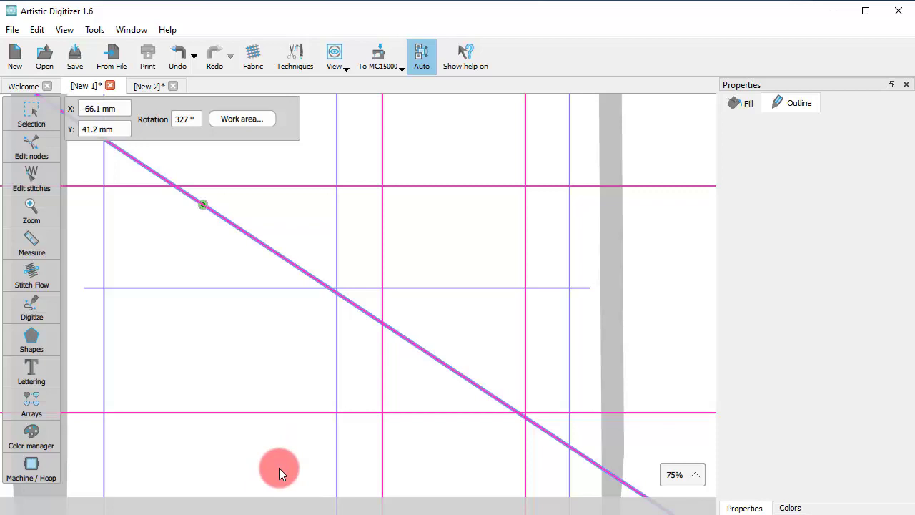
Select the diagonal guideline, move it by its pivot point to about X -63 mm, Y 1 mm, and rotate it to about 324°.
click(306, 185)
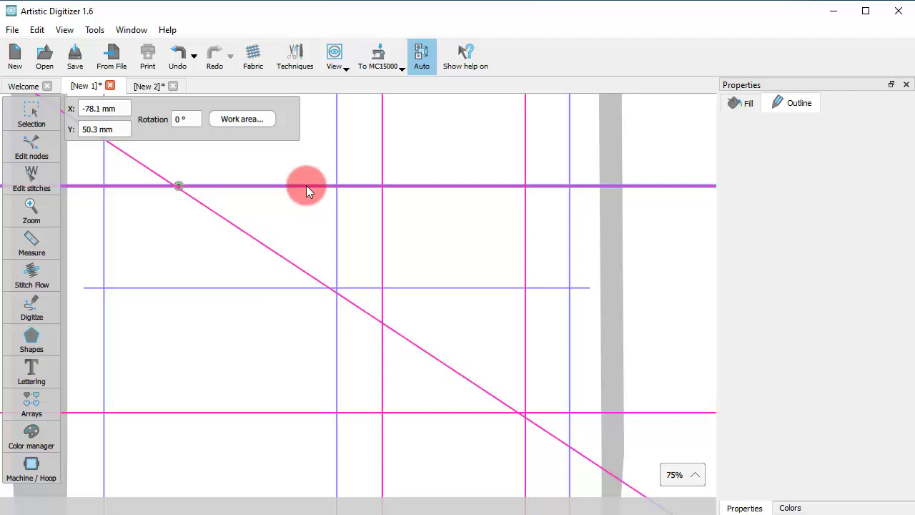
click(381, 297)
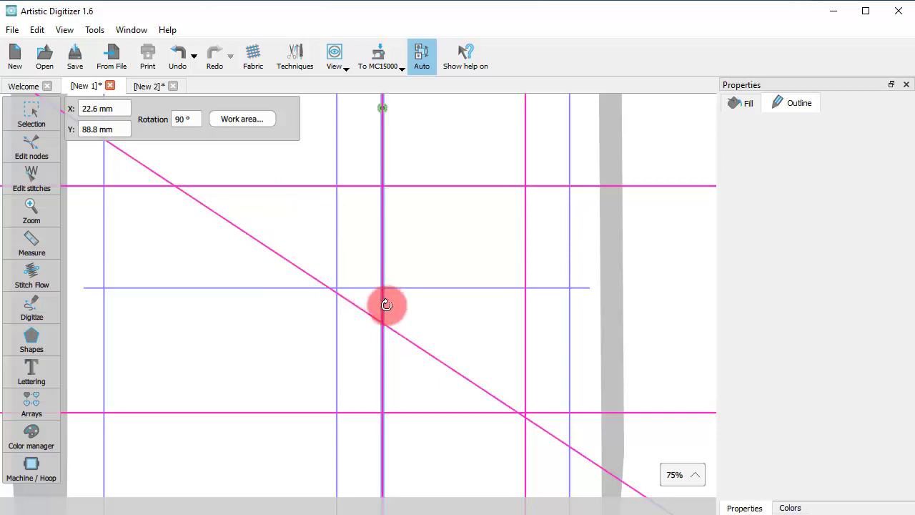
click(440, 361)
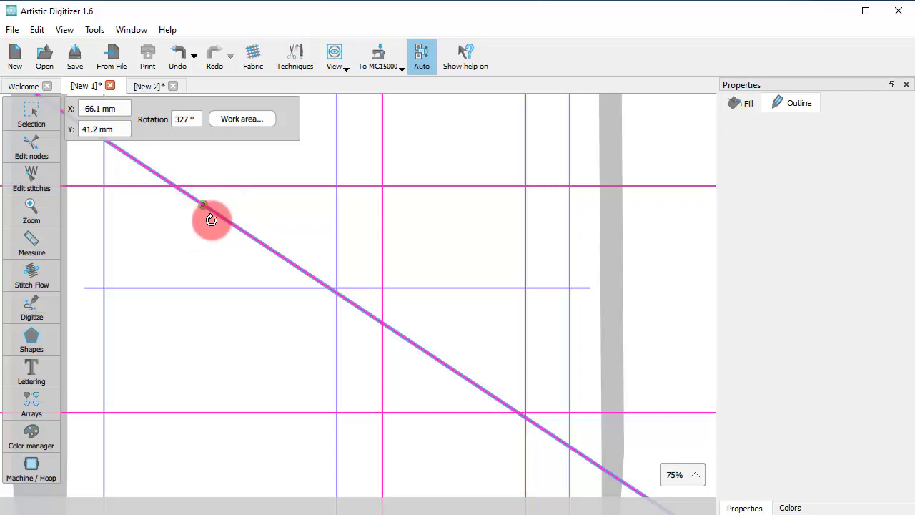
drag(202, 204, 209, 286)
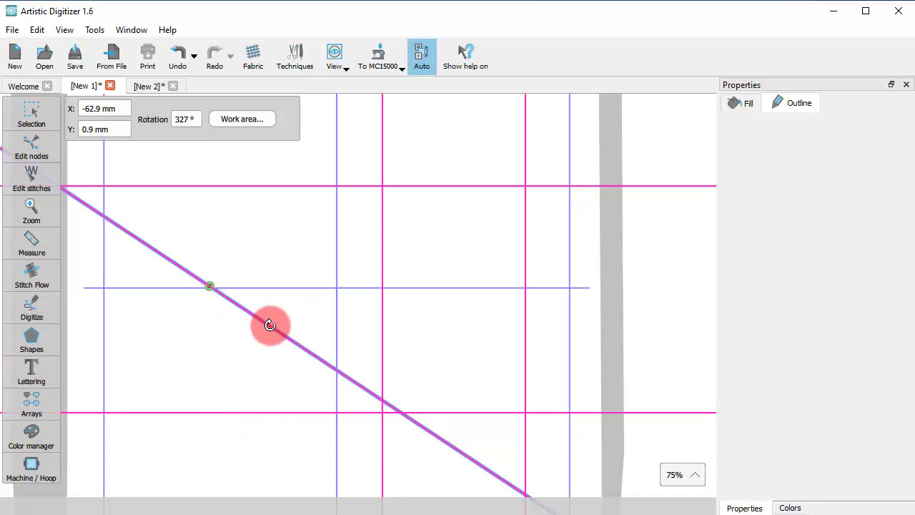
drag(269, 325, 307, 358)
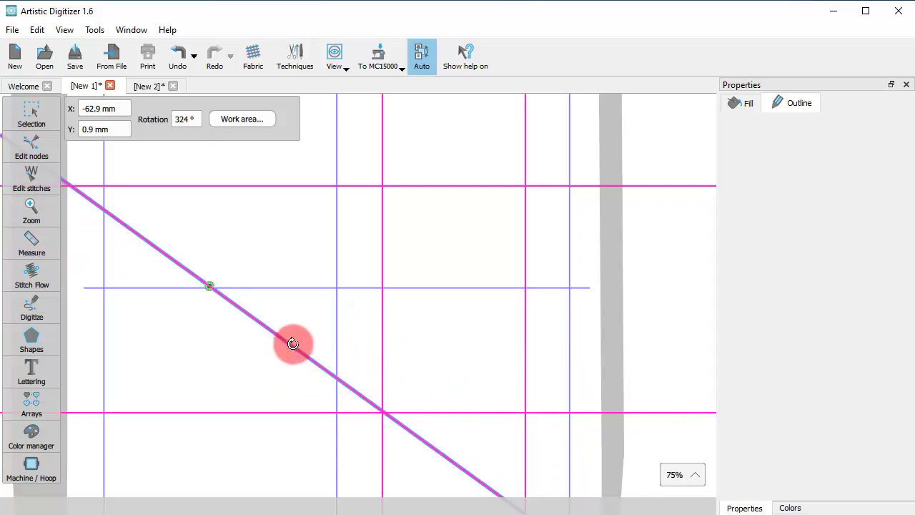
Move the whole diagonal guideline, keeping its angle, so its pivot point lies at about X 6 mm, Y -30.5 mm.
key(ctrl)
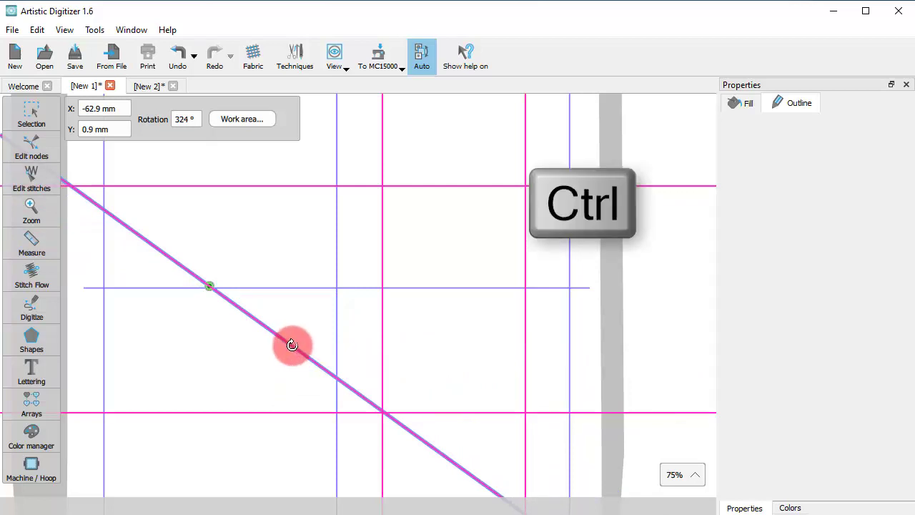
drag(291, 344, 398, 372)
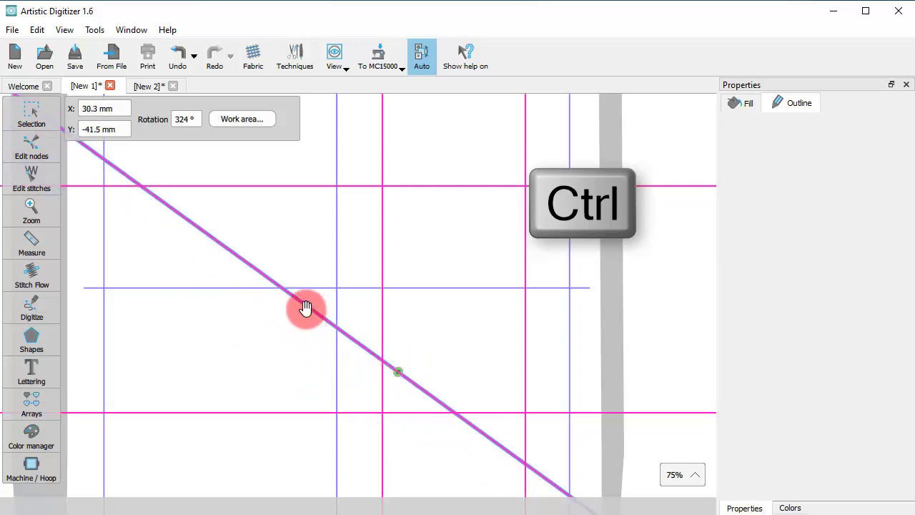
drag(305, 307, 348, 352)
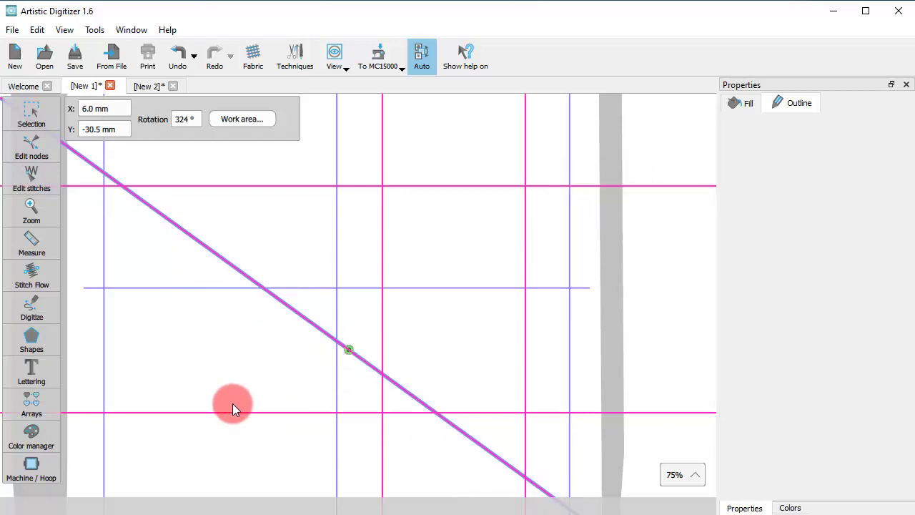
Rotate the diagonal guideline about its pivot point, constraining the rotation to make it horizontal at 0°.
drag(232, 403, 283, 351)
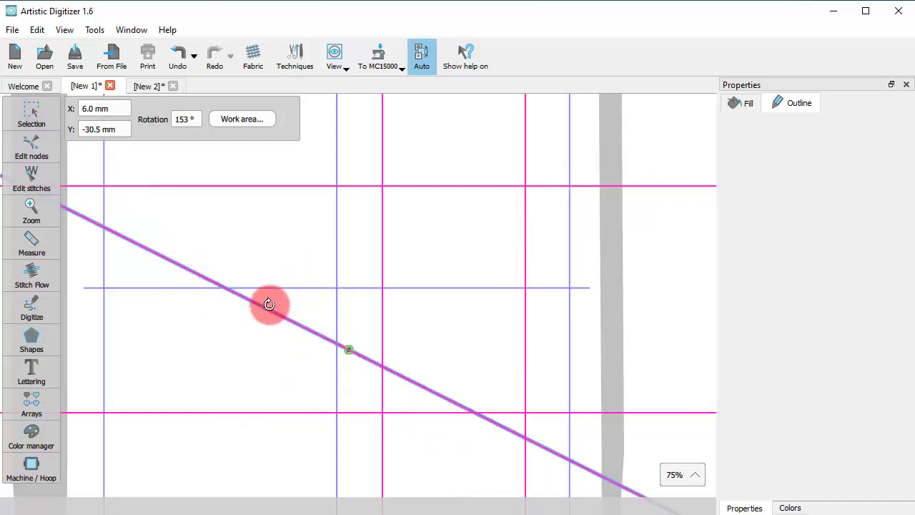
key(shift)
drag(268, 305, 415, 356)
click(200, 430)
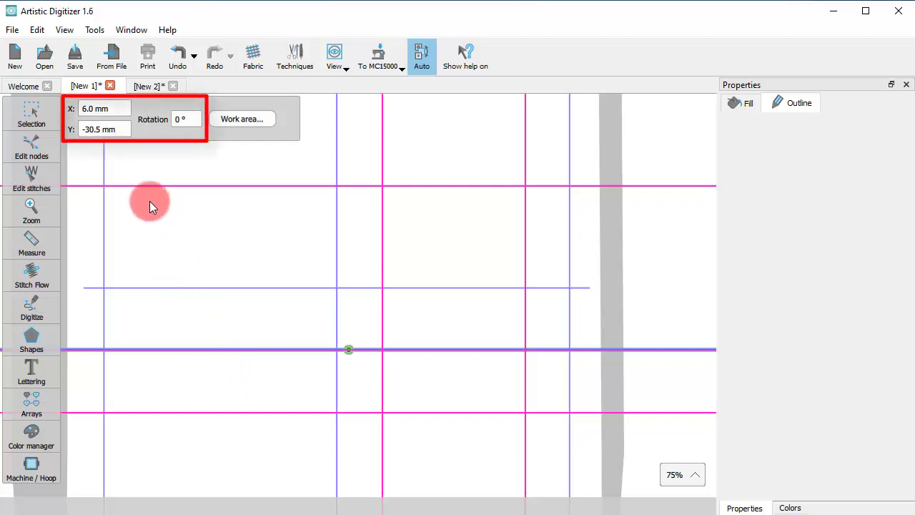
Set the selected guideline's X position to 0 mm and its rotation to 90°.
double_click(93, 108)
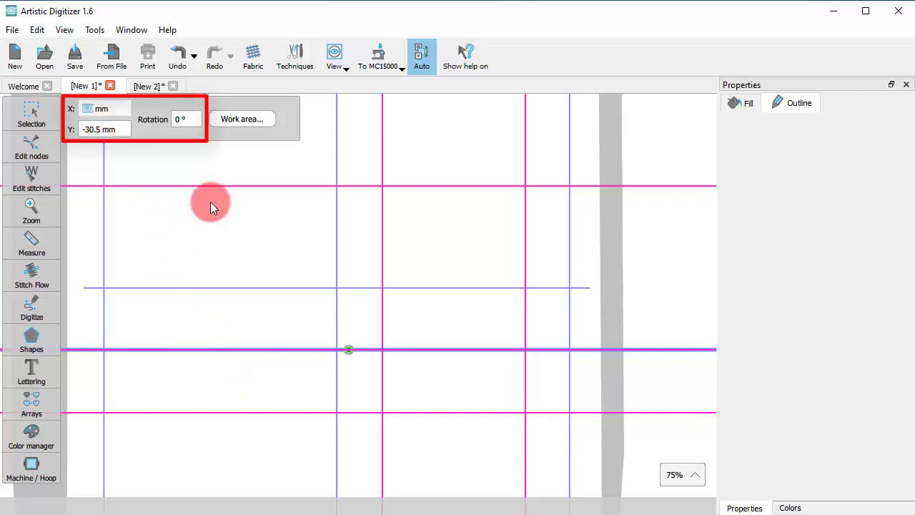
text(0)
key(Return)
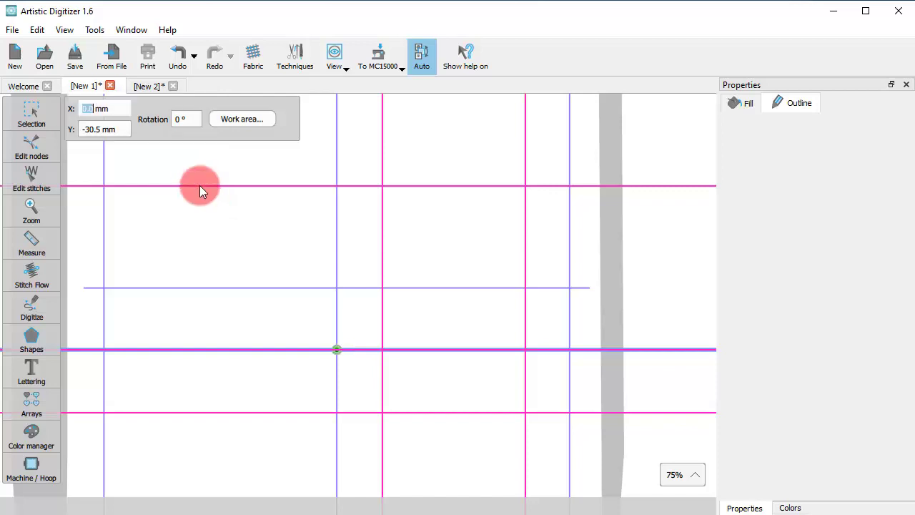
click(183, 119)
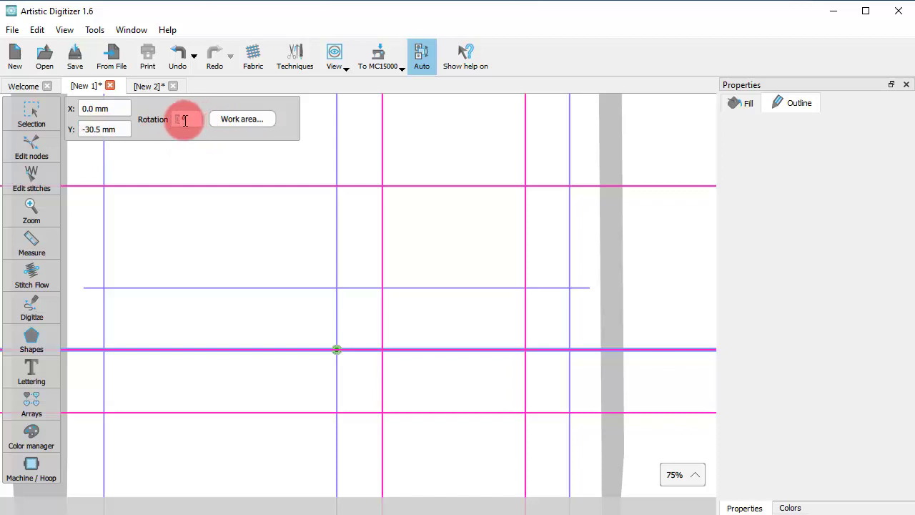
text(9)
text(0)
key(Return)
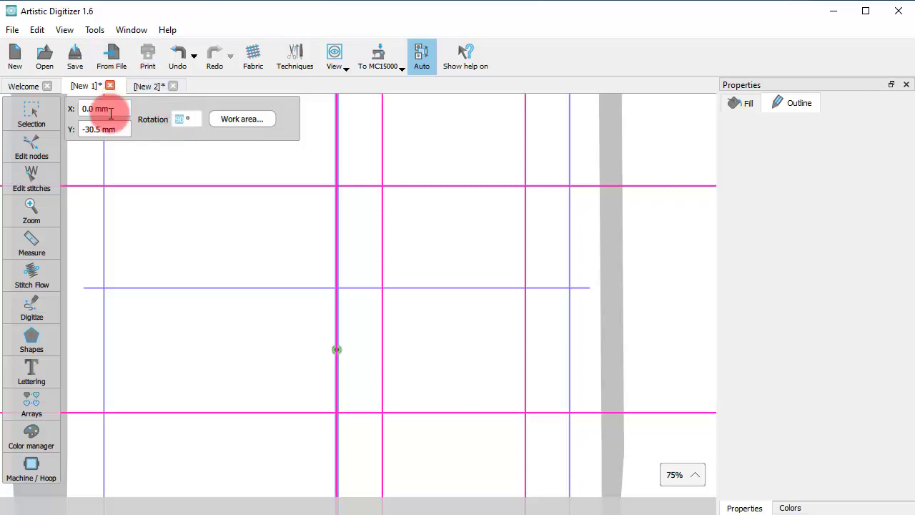
Set the selected vertical guideline's pivot position to X 0 mm and Y 30 mm.
click(94, 108)
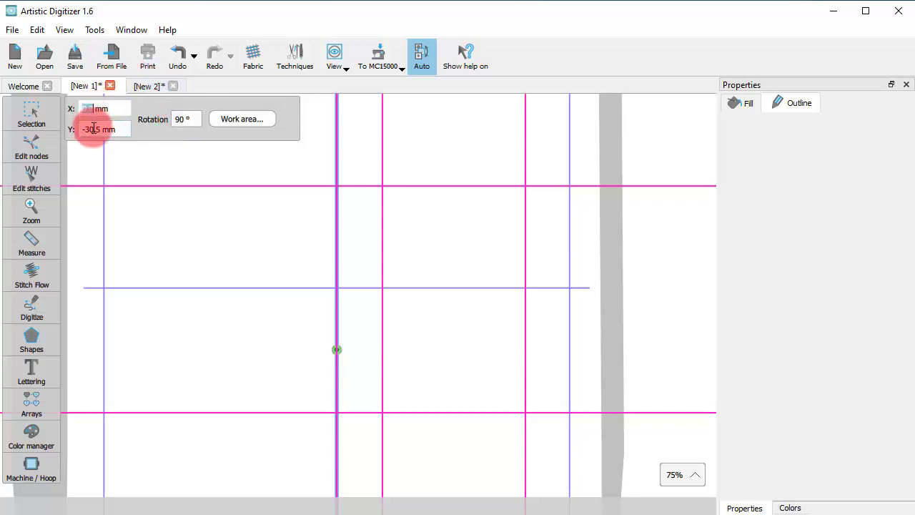
click(92, 129)
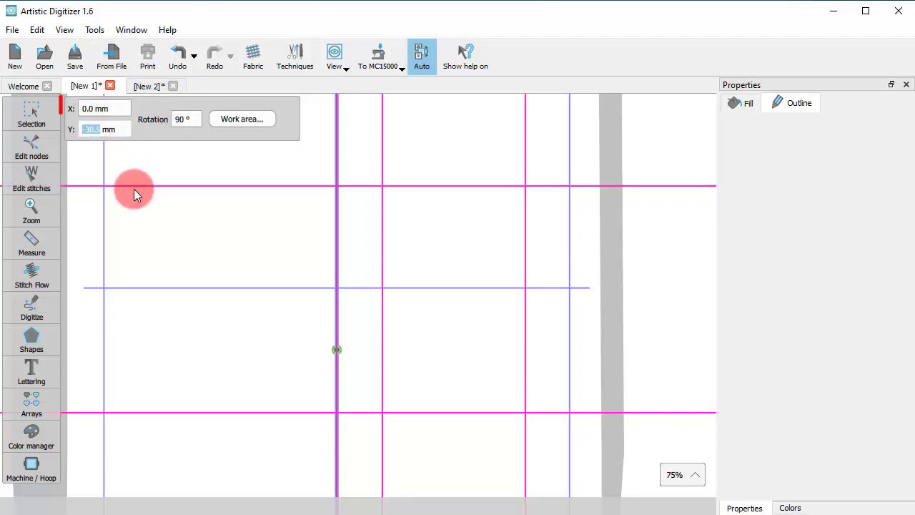
click(99, 109)
key(BackSpace)
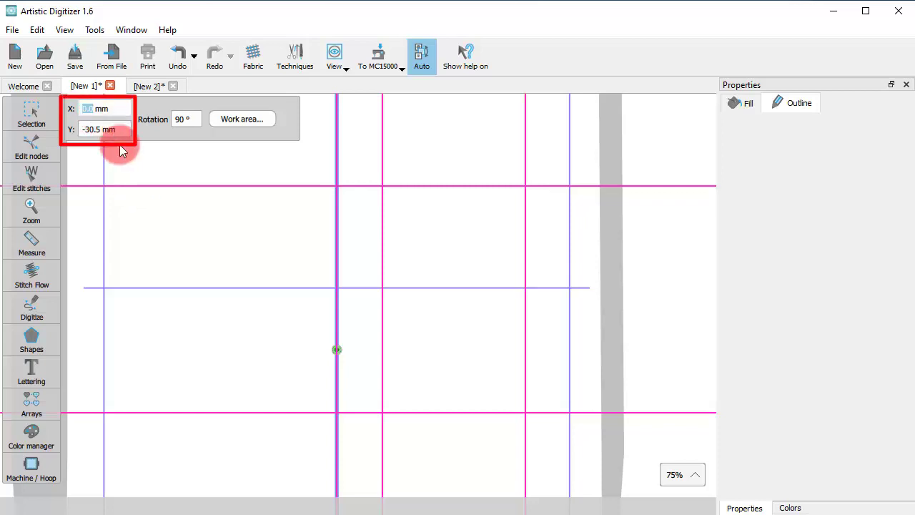
text(0)
key(Tab)
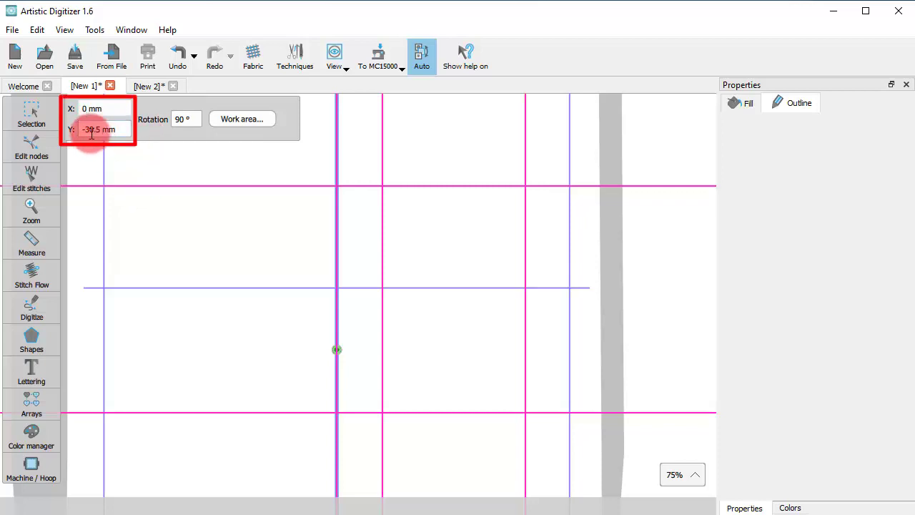
text(30)
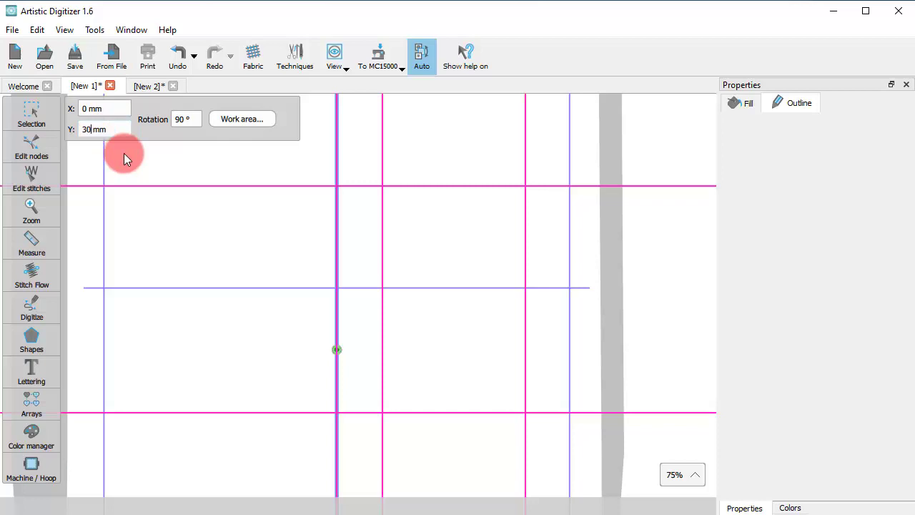
key(Return)
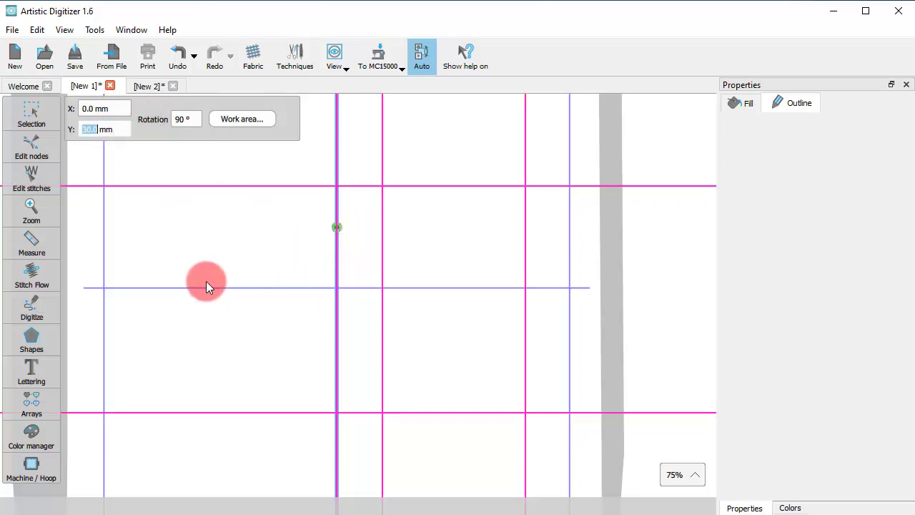
Clear the selected guideline's Y position and delete all the guidelines from the design.
scroll(205, 294, down, 2)
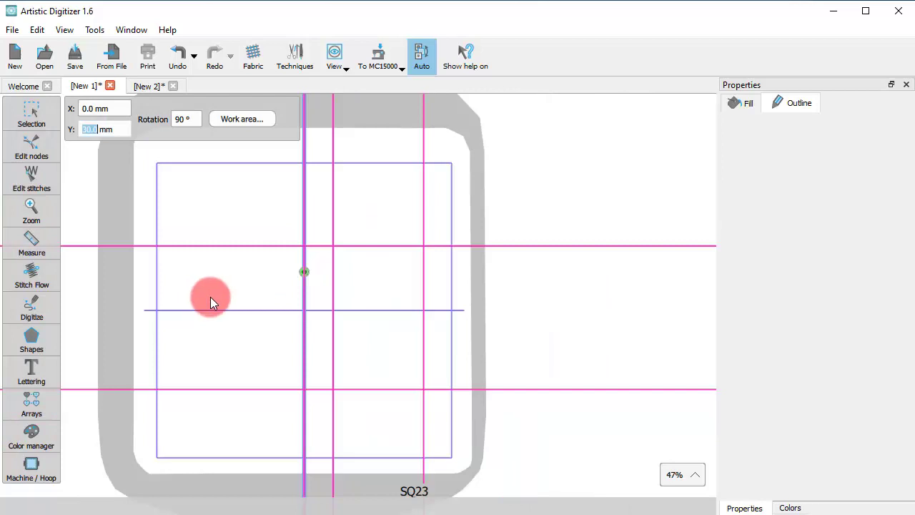
key(BackSpace)
click(268, 244)
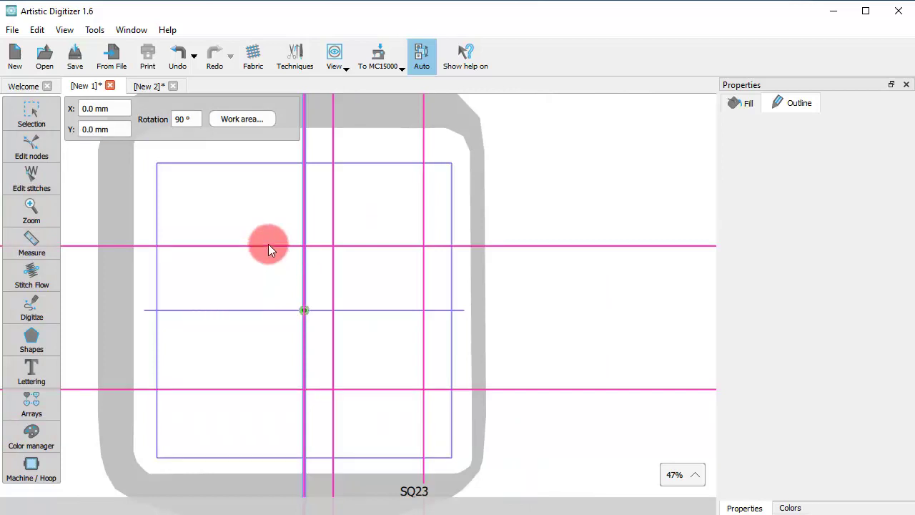
key(Delete)
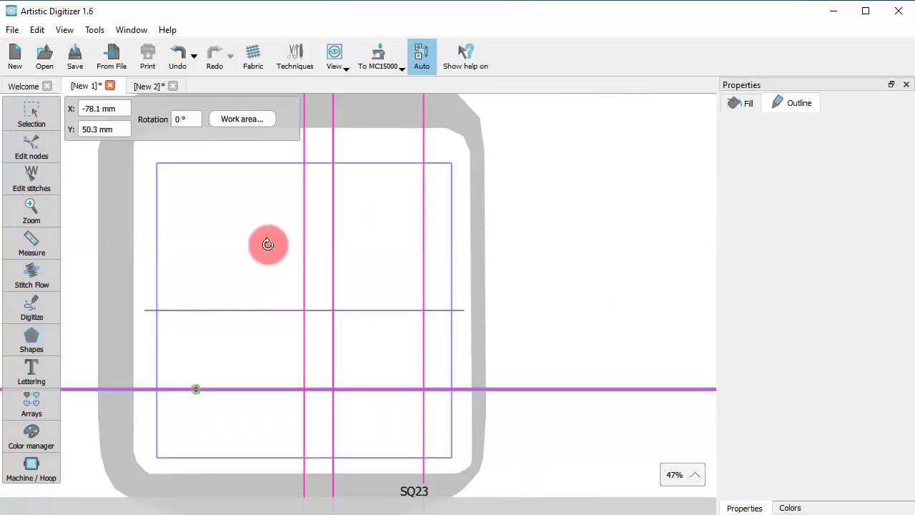
key(Delete)
key(Delete)
key(Delete)
key(Delete)
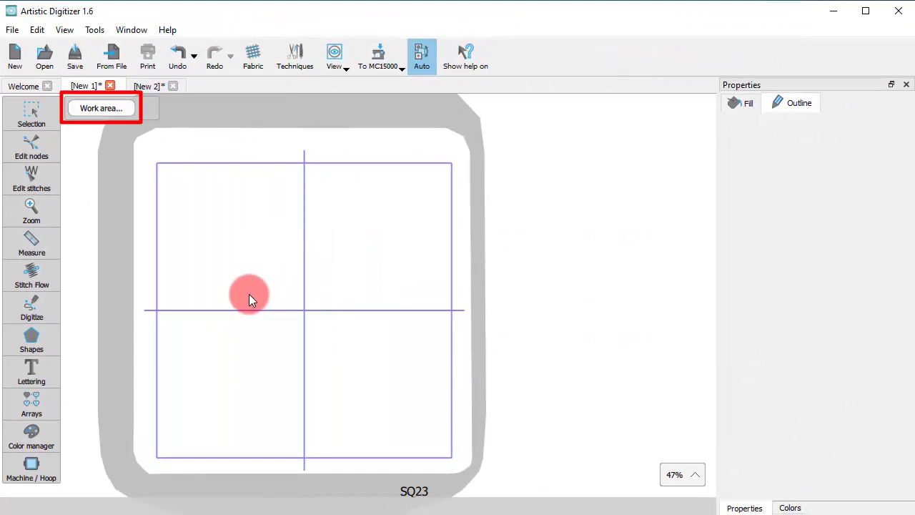
Create a rectangular work area 150 mm wide and 100 mm high, centred at X 5 mm, Y 5 mm.
click(83, 107)
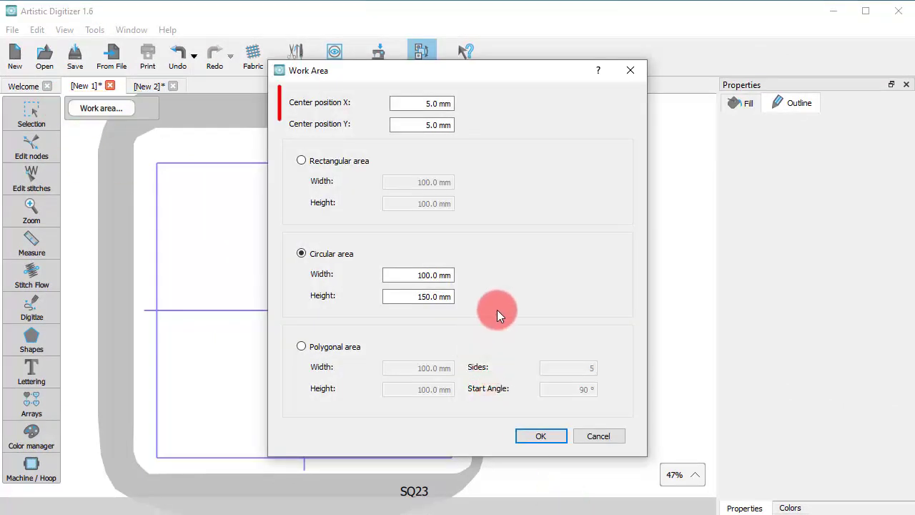
click(433, 127)
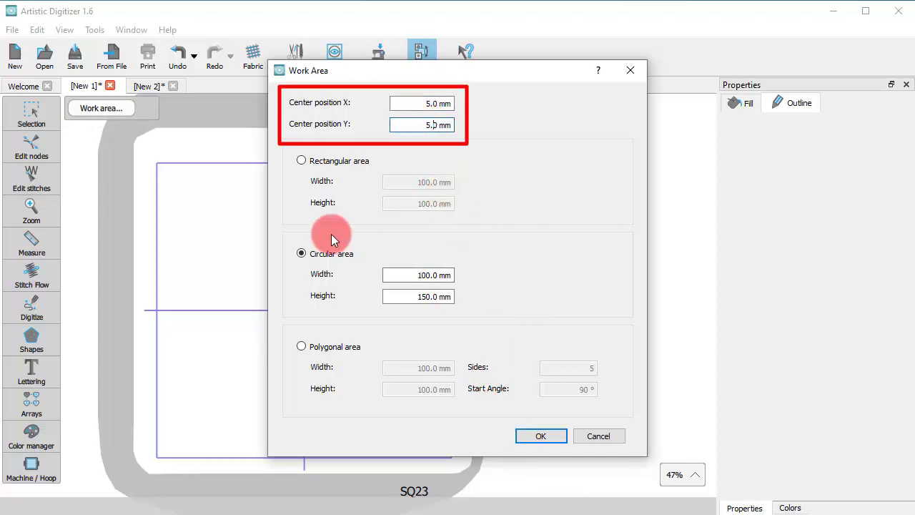
click(324, 161)
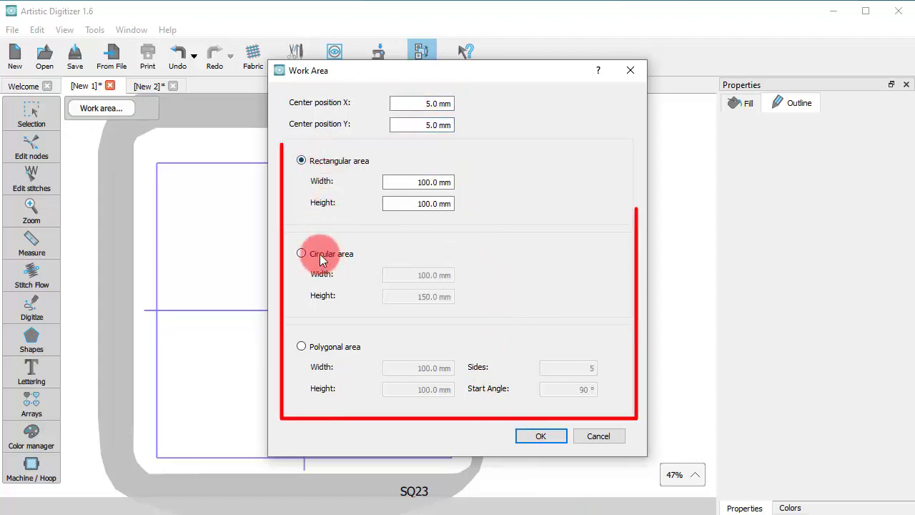
click(319, 258)
click(319, 162)
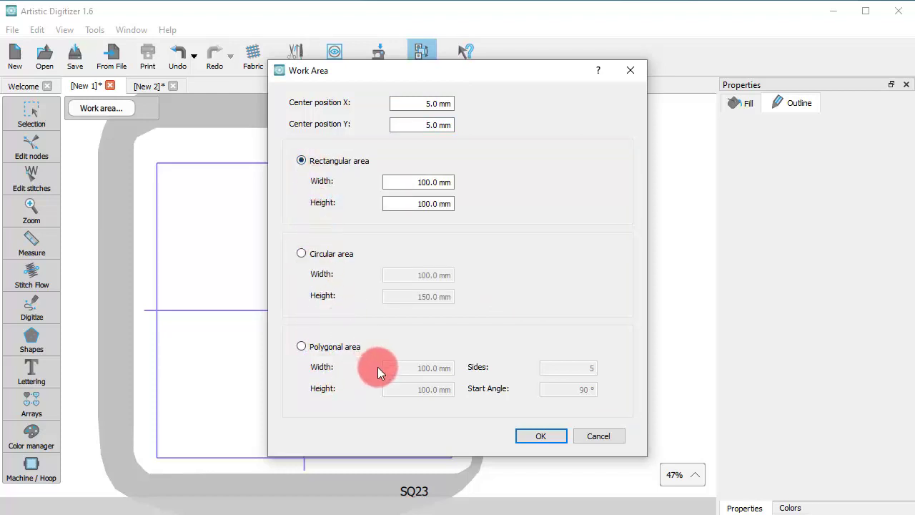
drag(419, 183, 439, 182)
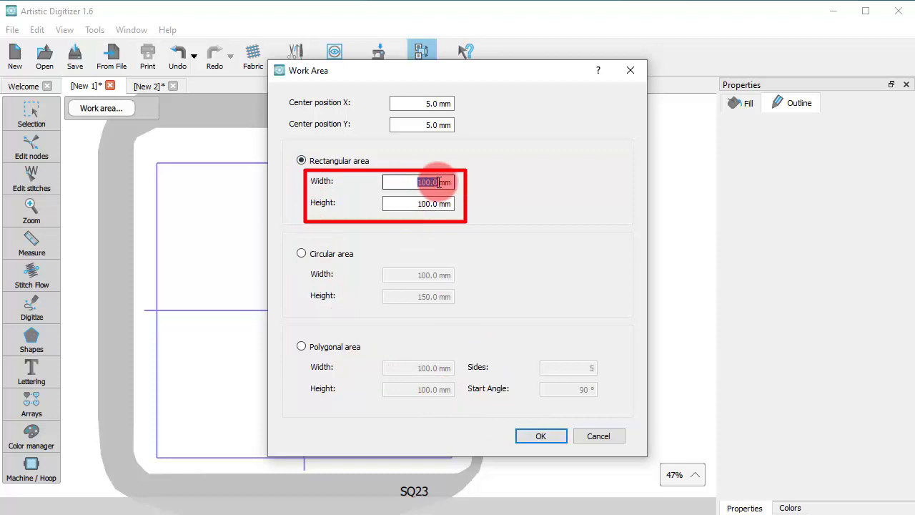
text(150)
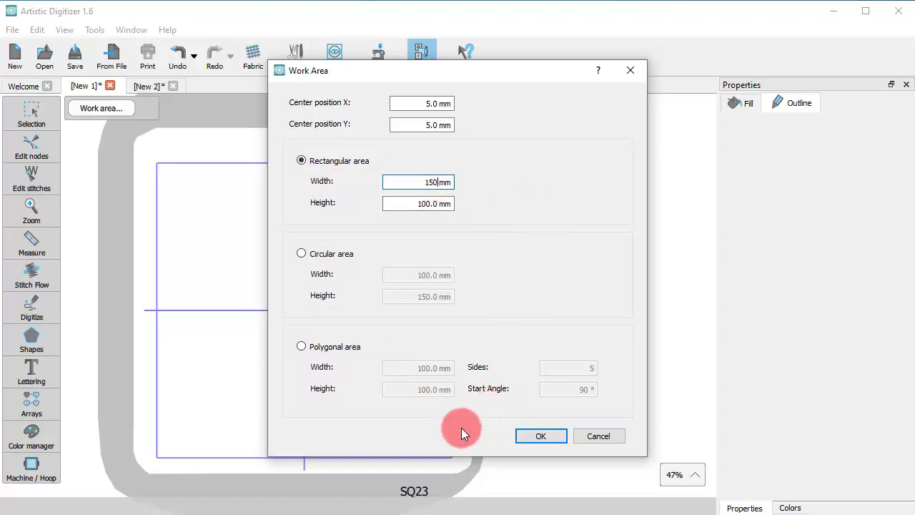
click(534, 437)
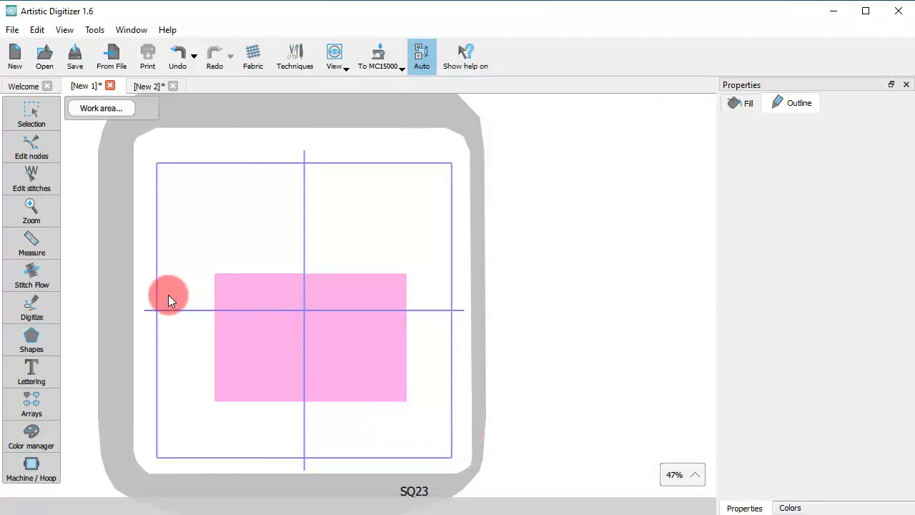
Move the rectangular work area to about X 0 mm, Y 30 mm, and delete it.
click(231, 360)
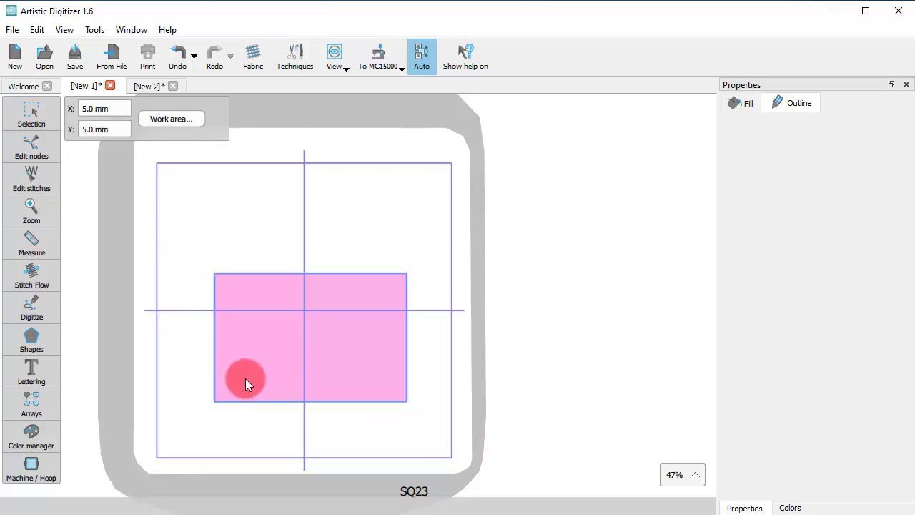
drag(246, 378, 250, 330)
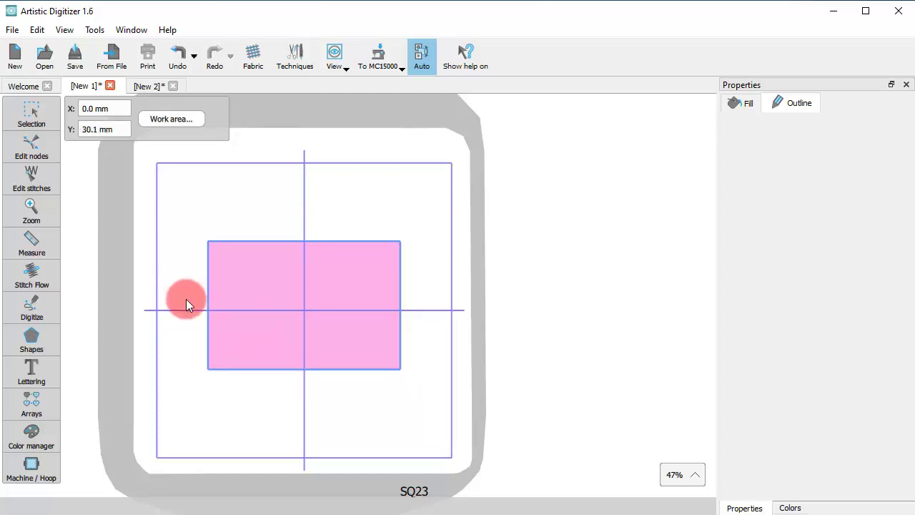
key(Delete)
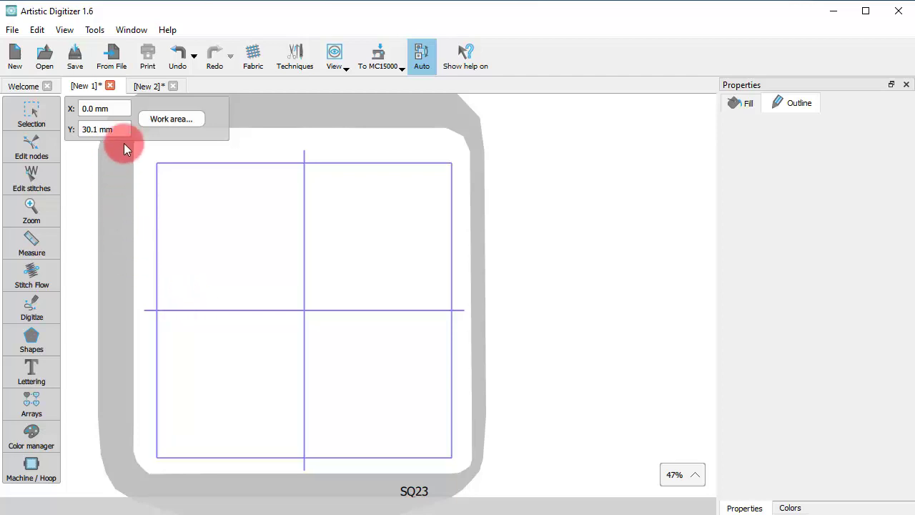
Create a circular work area 100 mm wide and 150 mm high, and move it to about X 0 mm, Y 27 mm.
click(170, 120)
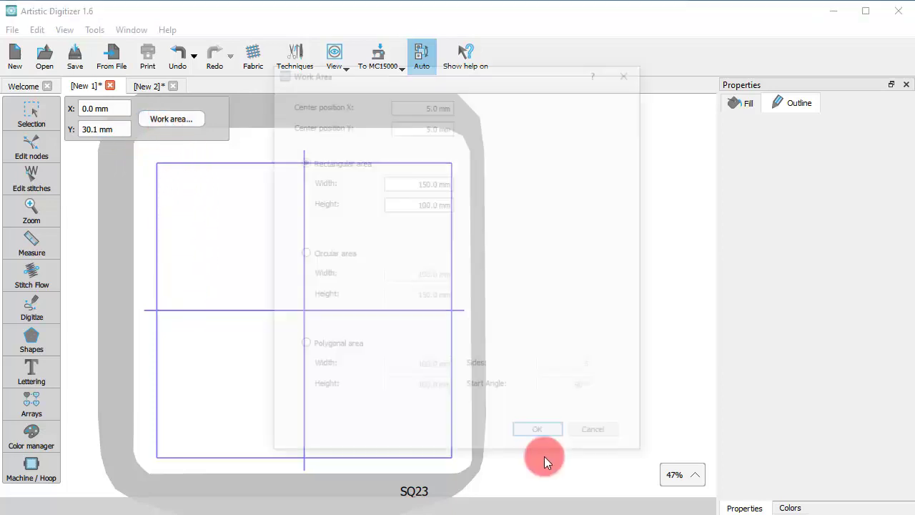
click(337, 254)
click(529, 433)
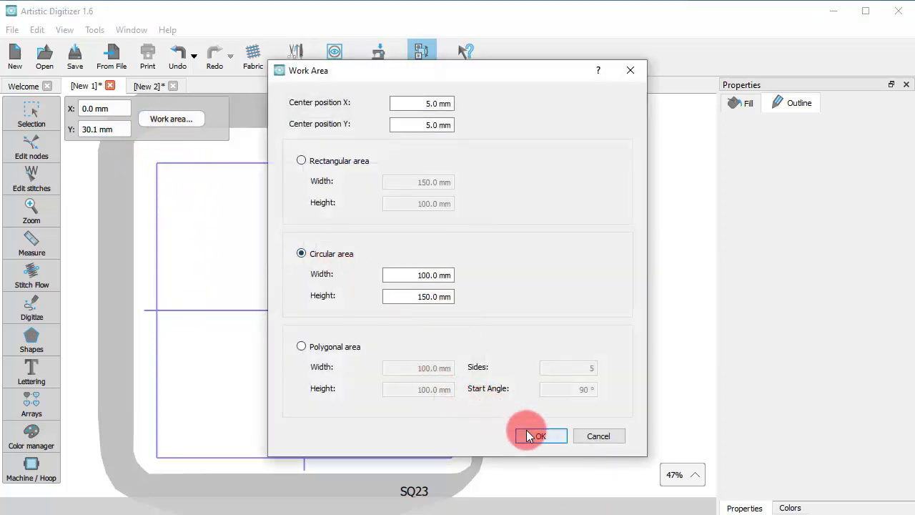
drag(331, 368, 326, 341)
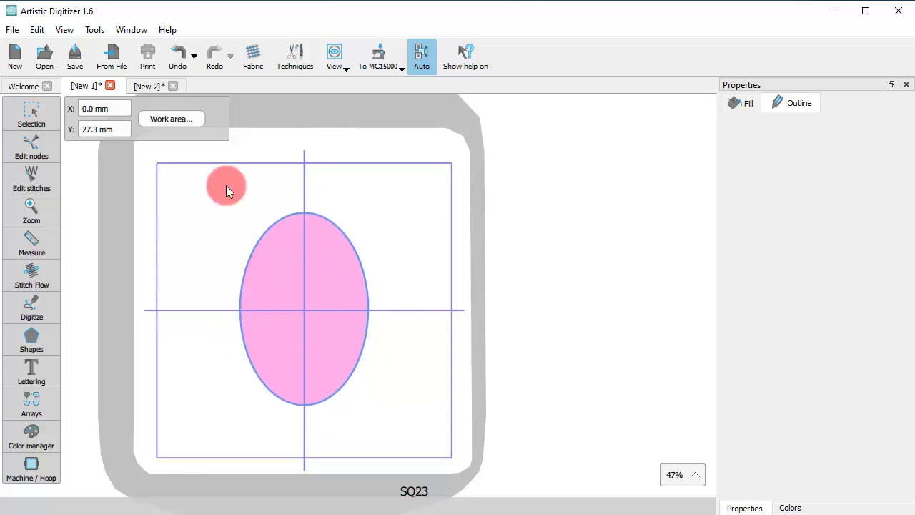
Replace the elliptical work area with a 100 × 100 mm polygonal one with 6 sides, and move it to about X 0 mm, Y 20 mm.
click(182, 117)
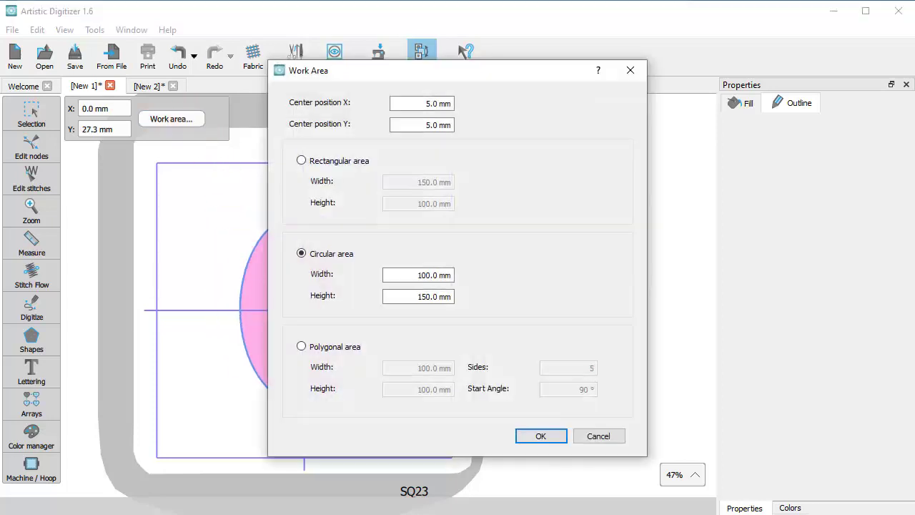
click(343, 161)
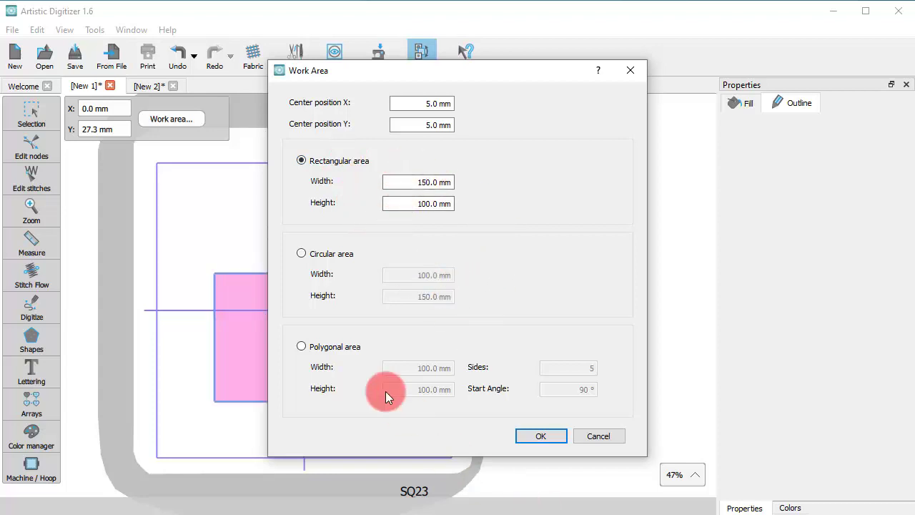
click(329, 346)
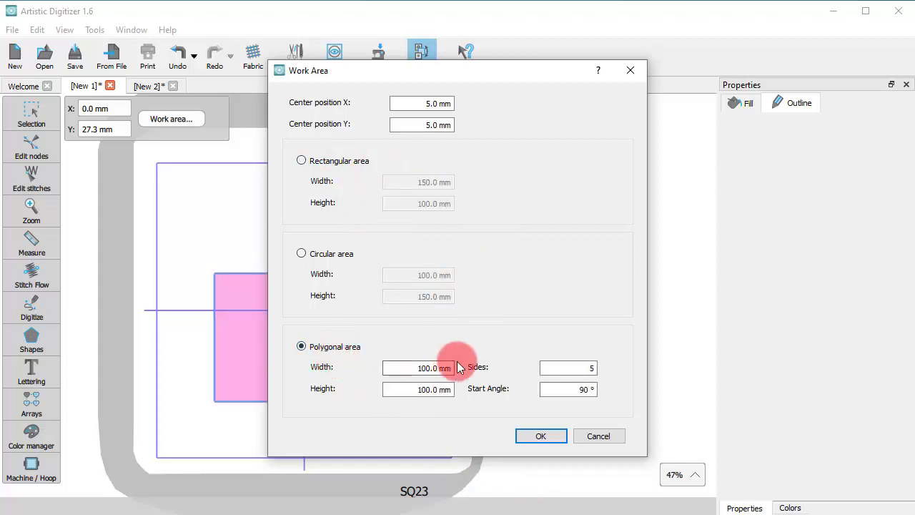
double_click(575, 372)
text(6)
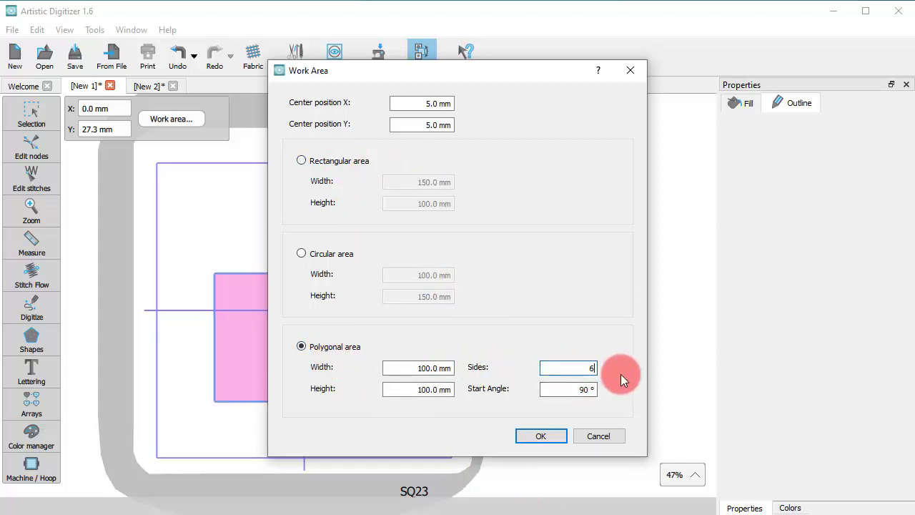
click(577, 390)
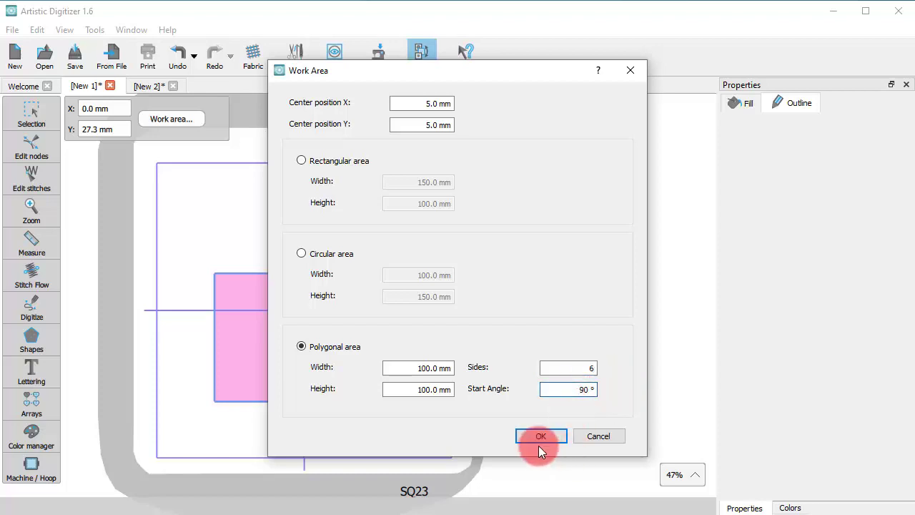
click(541, 436)
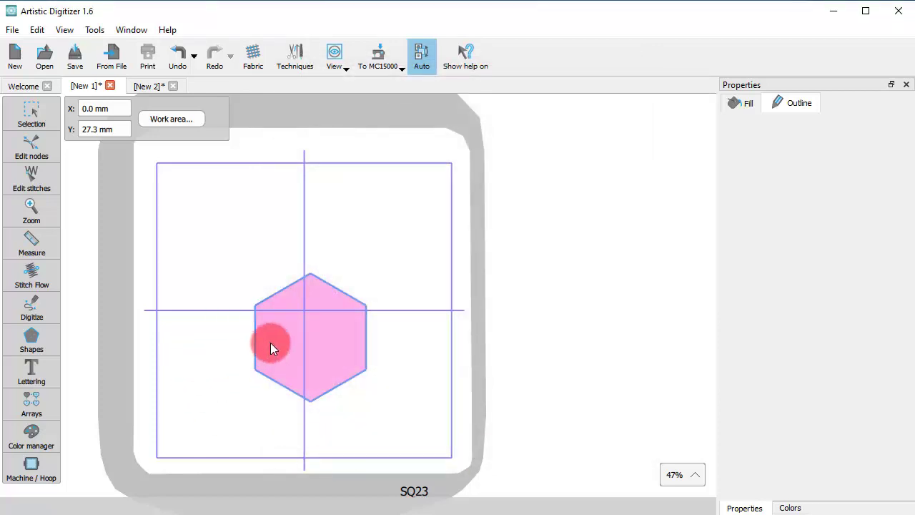
drag(321, 351, 312, 333)
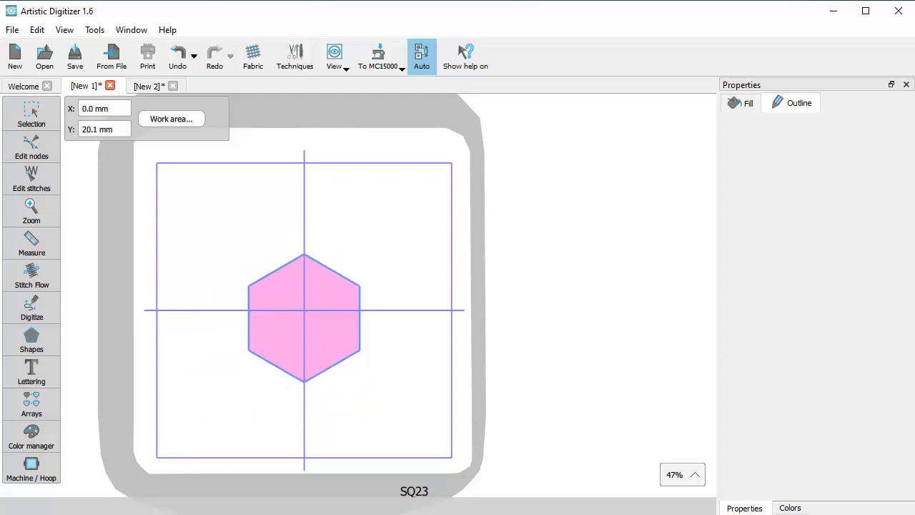
Draw a closed outline shape about 184.5 mm wide and 114 mm high with arched upper and lower edges, and use it as the work area.
click(31, 304)
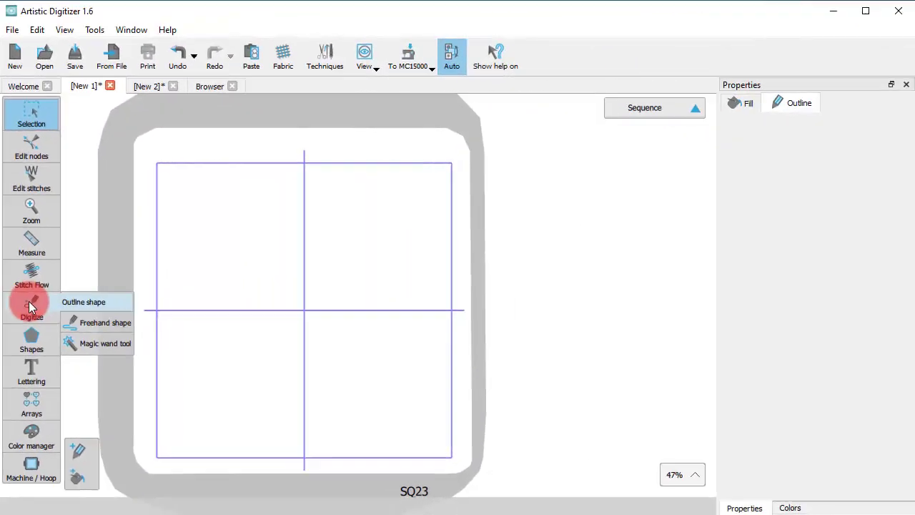
click(93, 300)
click(179, 278)
click(278, 231)
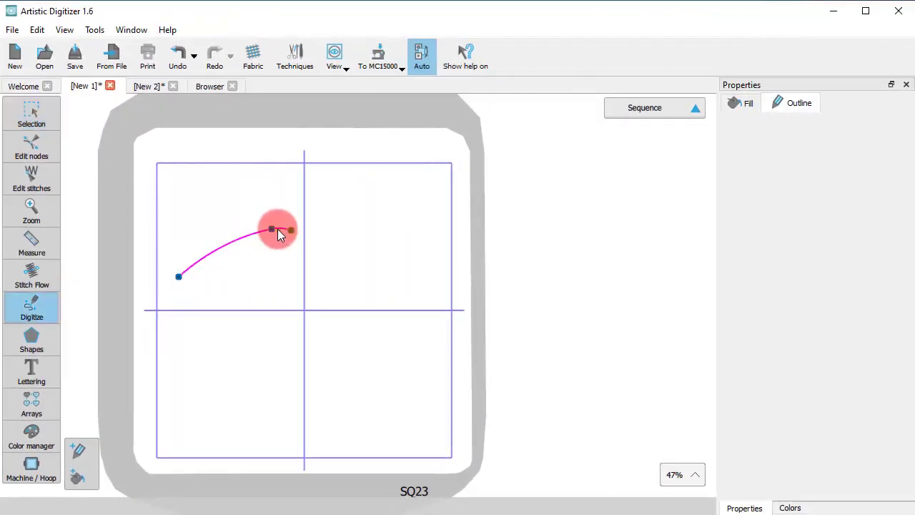
click(411, 251)
click(415, 365)
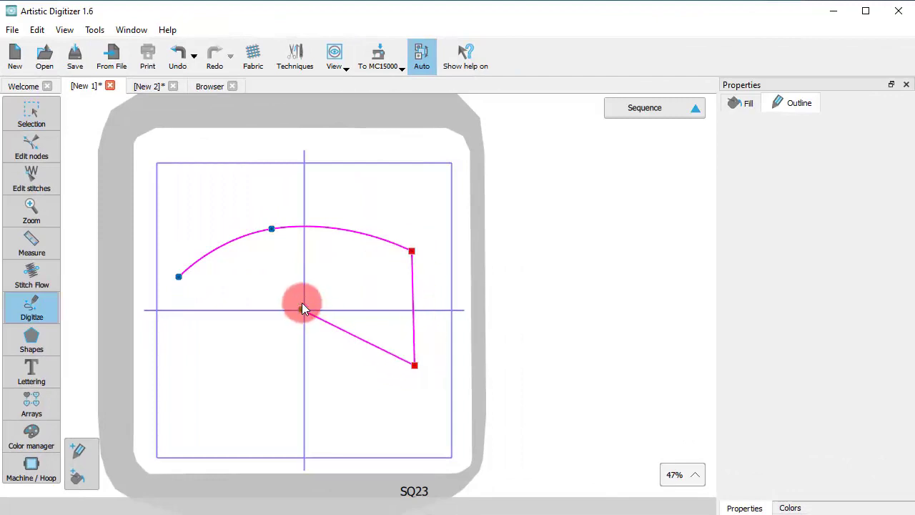
click(278, 332)
click(182, 372)
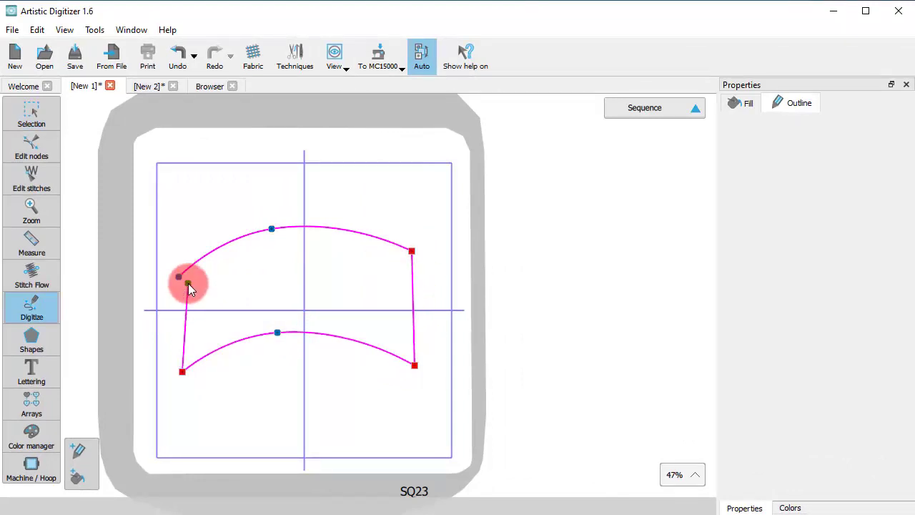
click(179, 278)
right_click(243, 264)
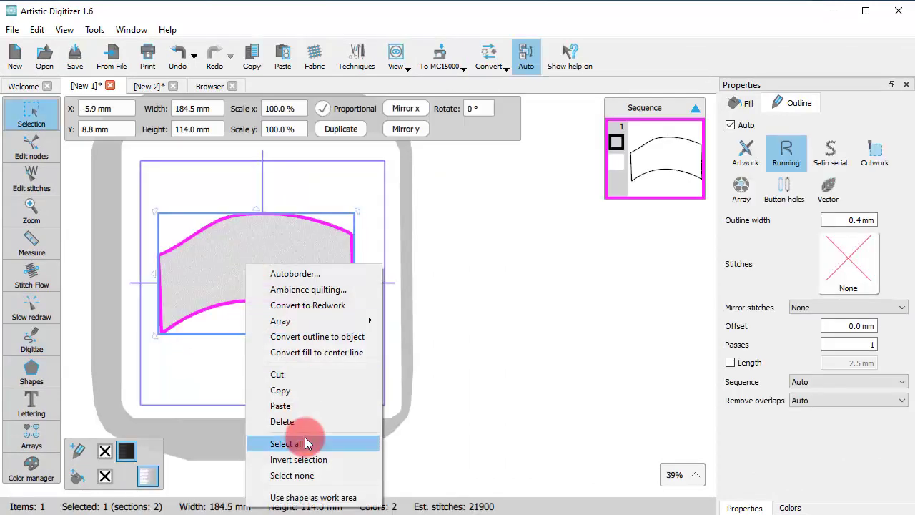
click(300, 497)
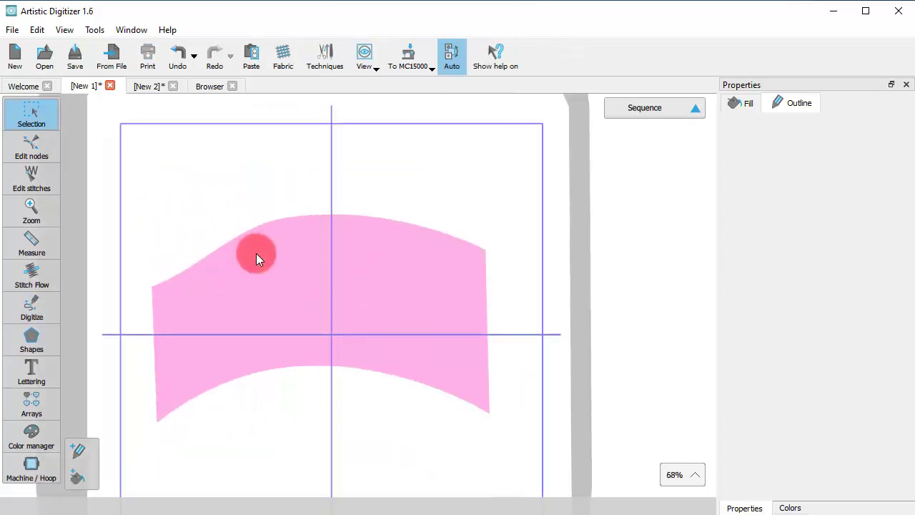